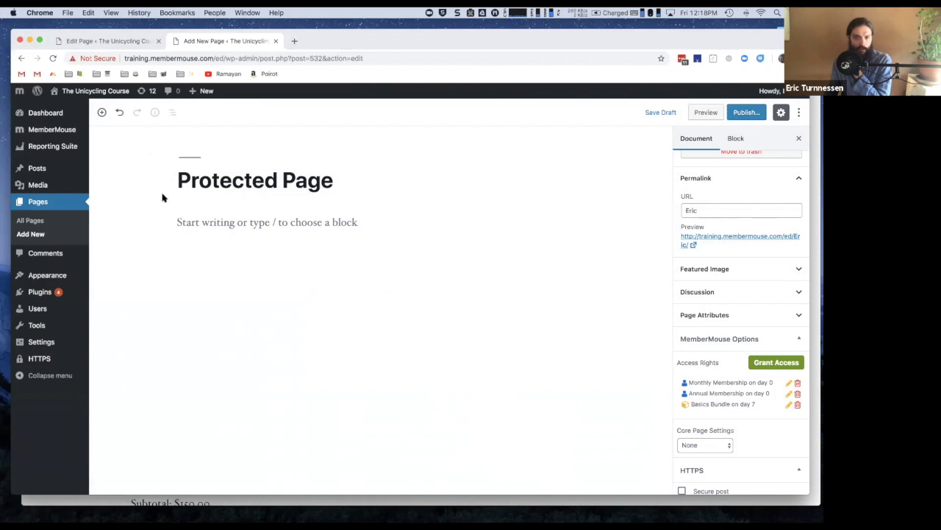
- Select the Protected Page title block in the WordPress page editor
left_click(284, 162)
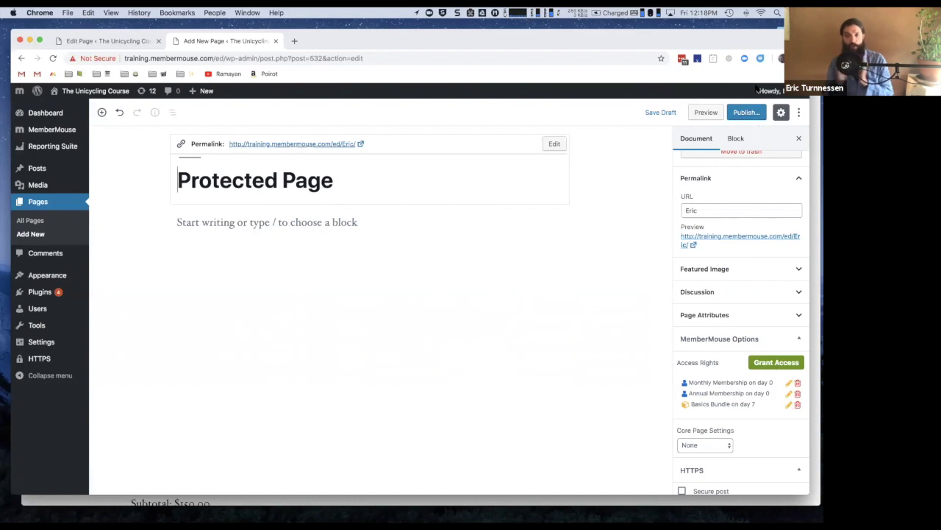
- Close the unsaved Add New Page draft tab without saving, leaving a new blank tab
key("super+t")
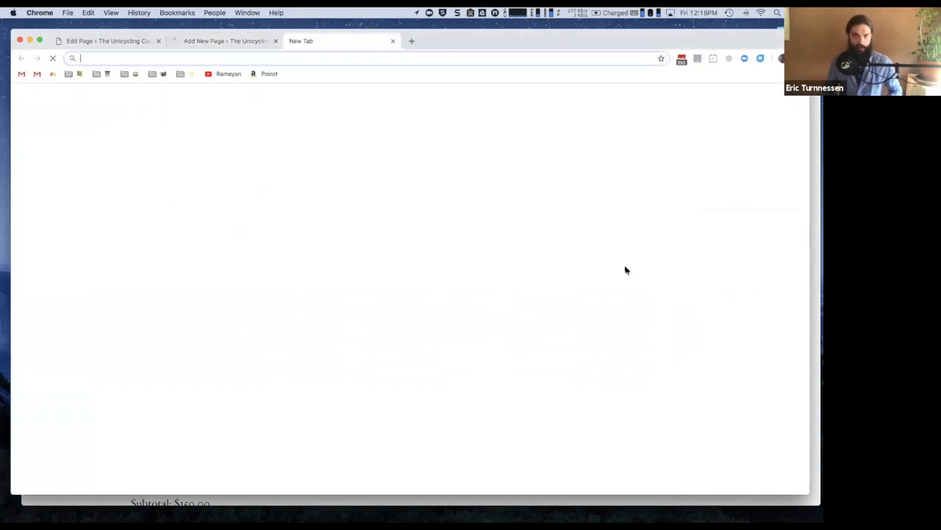
key("ctrl+shift+Tab")
key("super+r")
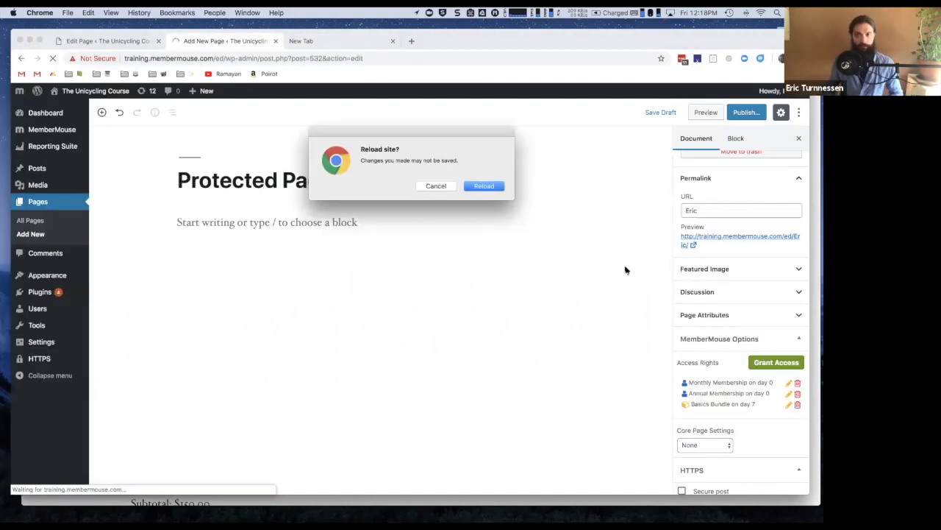
left_click(441, 187)
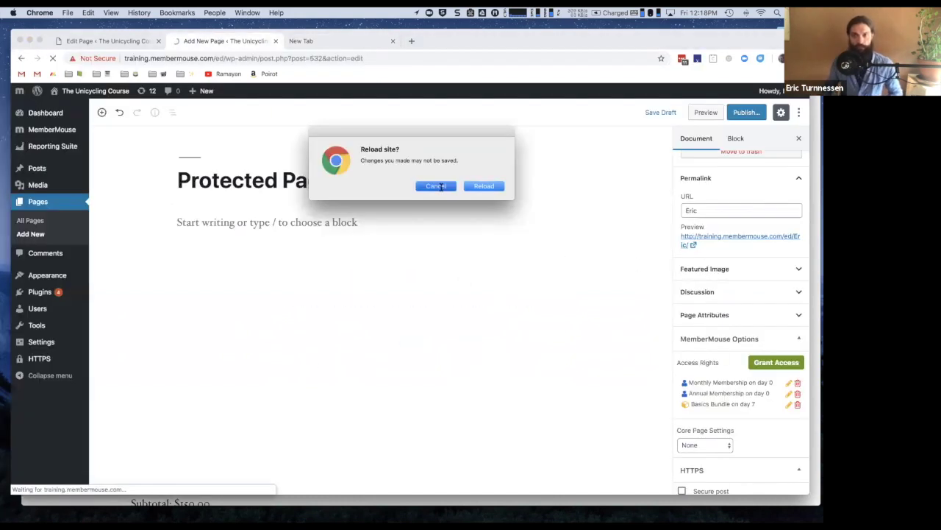
left_click(276, 41)
left_click(478, 193)
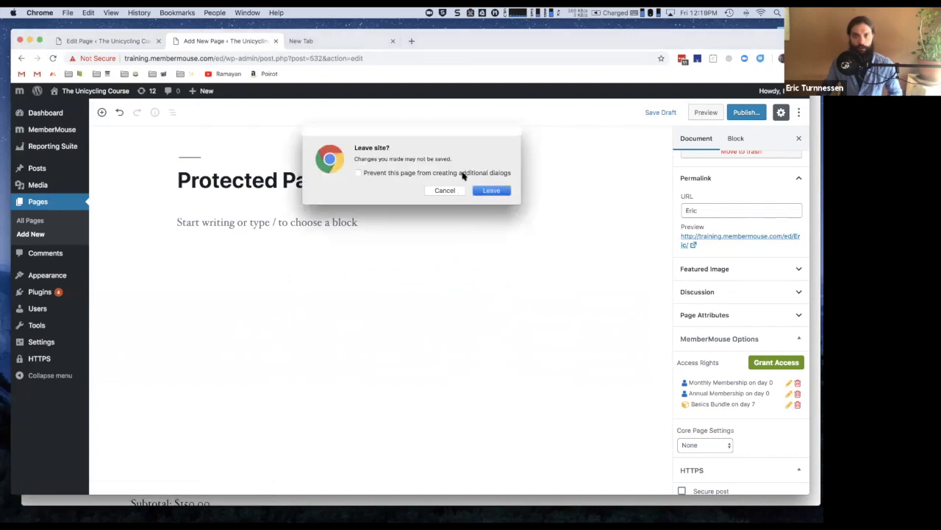
- Load the support.membermouse.com knowledge base home page
left_click(267, 59)
type("suppo")
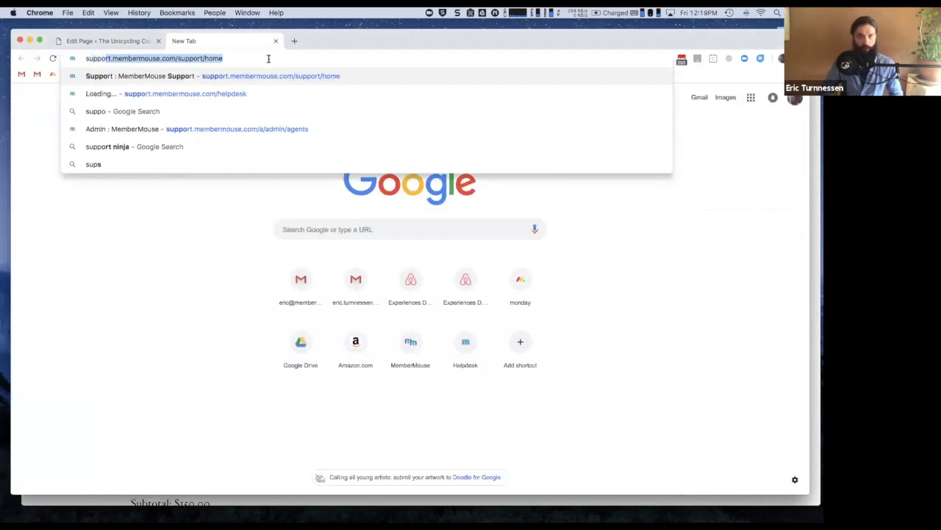
key("Return")
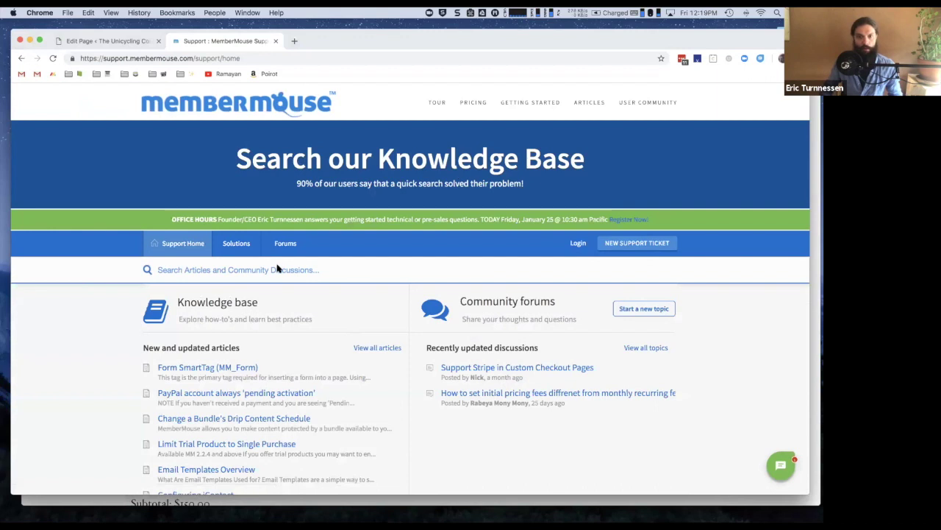
- Search 'affiliate' and read through the Affiliate Integration Overview (Video) article
type("supp")
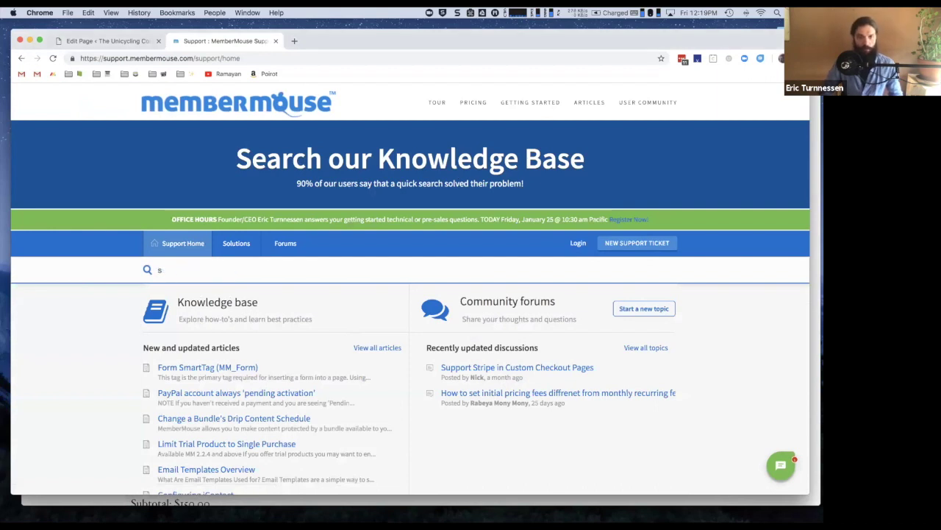
key("BackSpace")
type("affiliate")
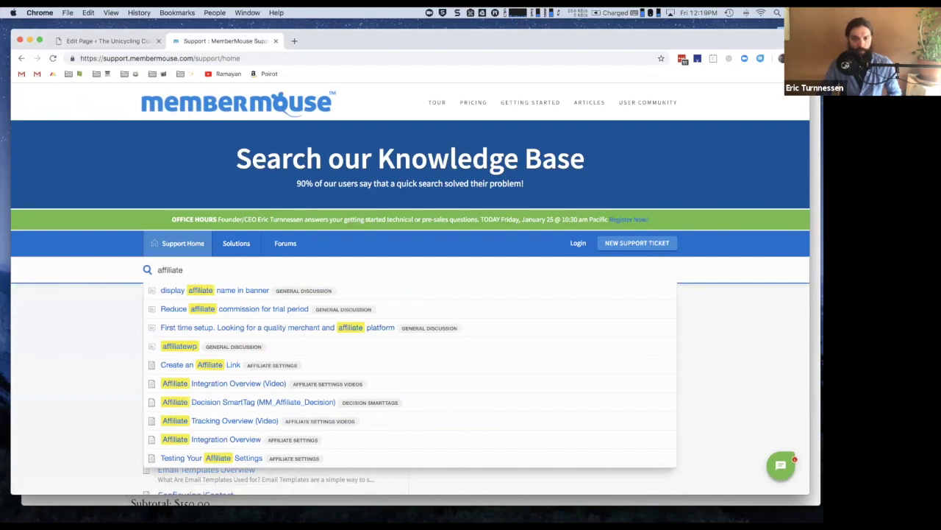
left_click(245, 389)
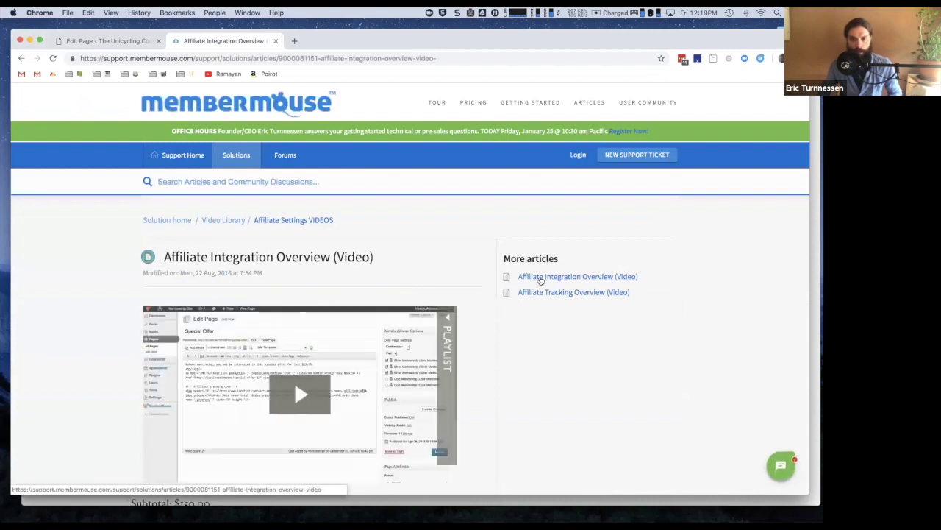
scroll(501, 309, "down", 5)
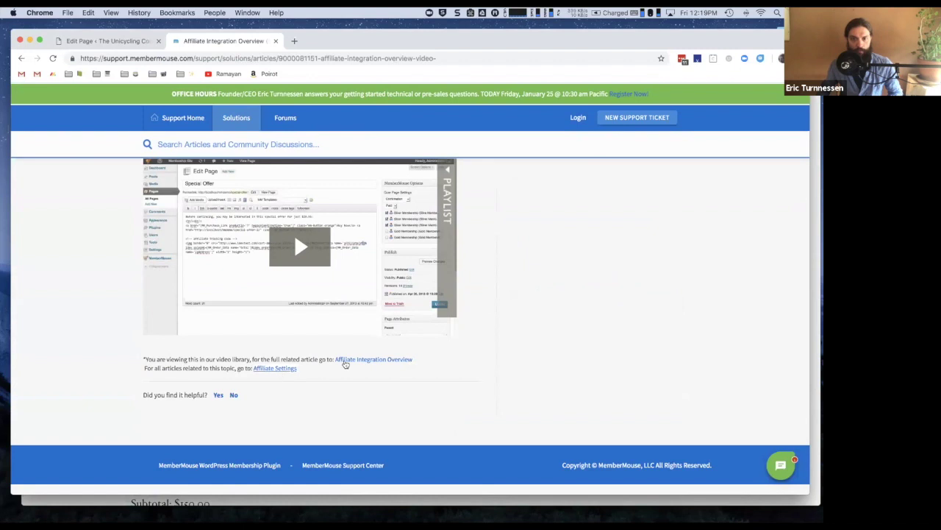
scroll(494, 307, "up", 3)
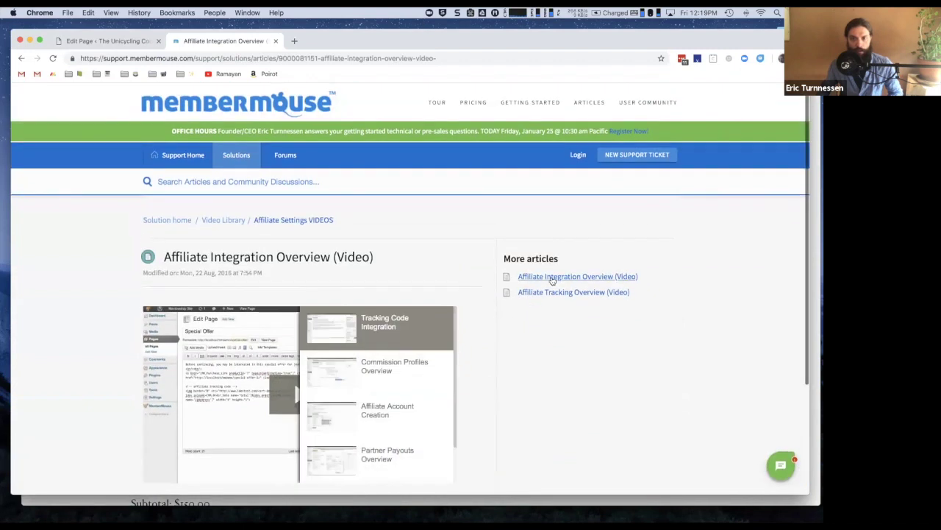
scroll(391, 370, "down", 2)
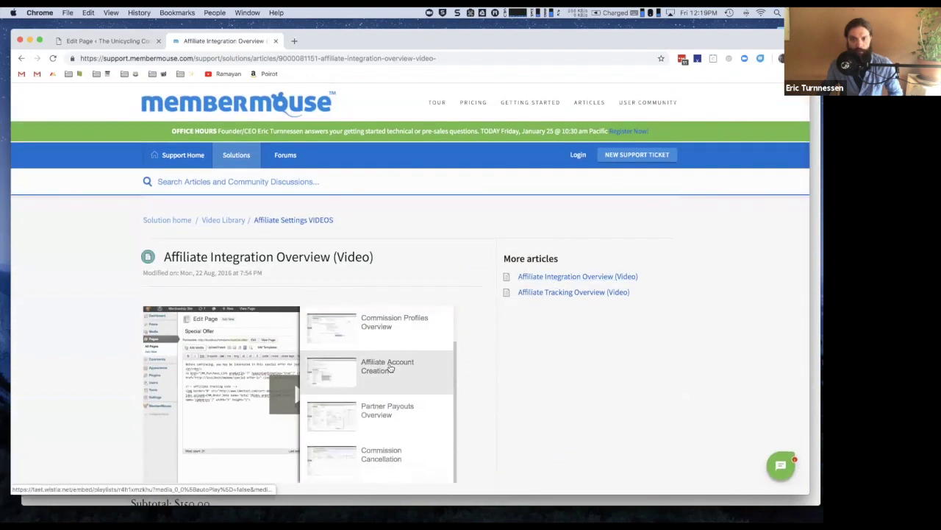
scroll(392, 376, "down", 1)
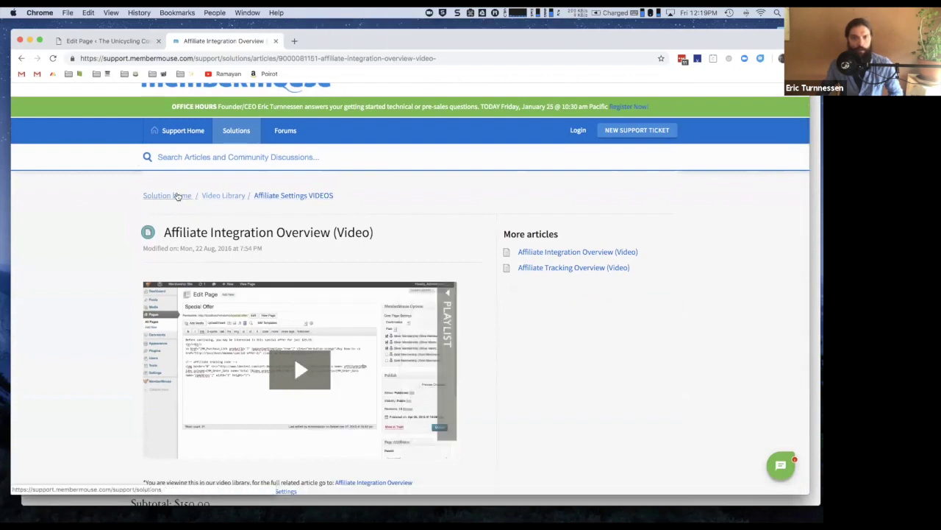
- Search 'affiliate integration' and browse the Configuring Automatic Affiliate Account Creation article
left_click(217, 158)
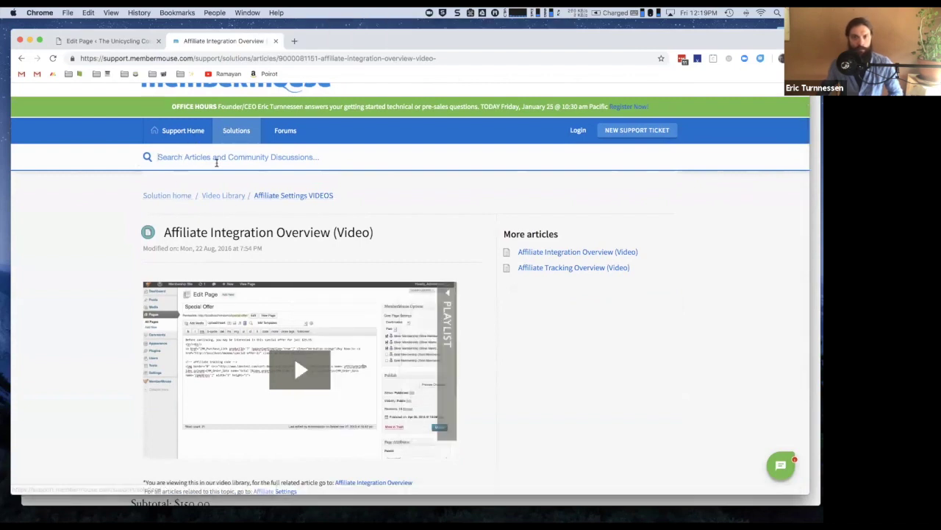
type("affiliate ")
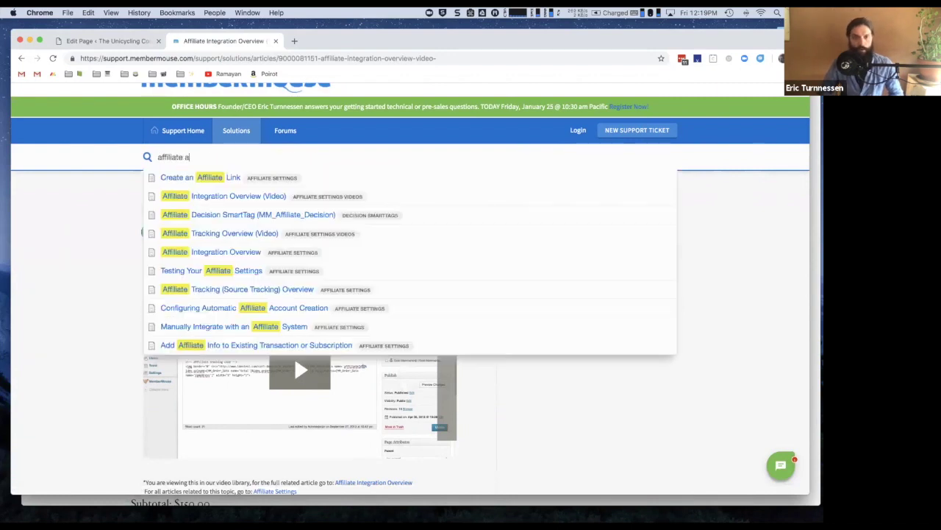
type("integ")
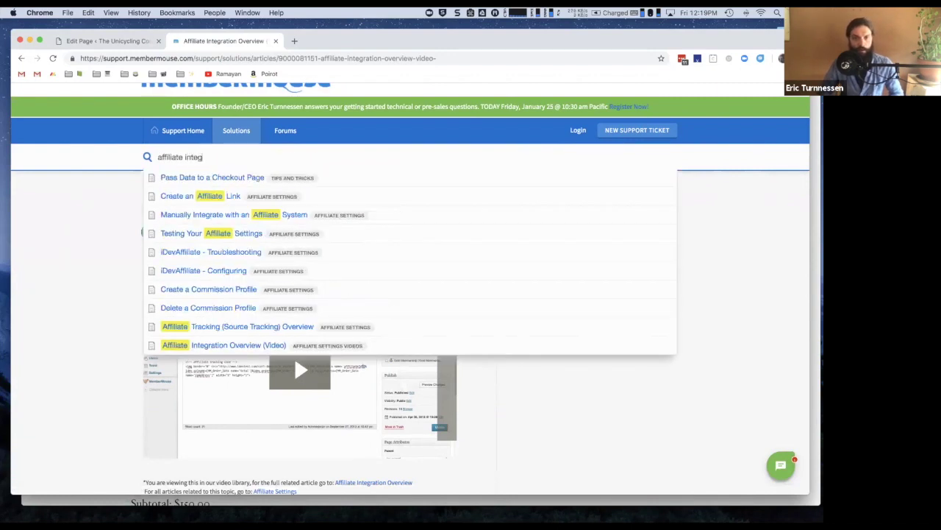
type("ration")
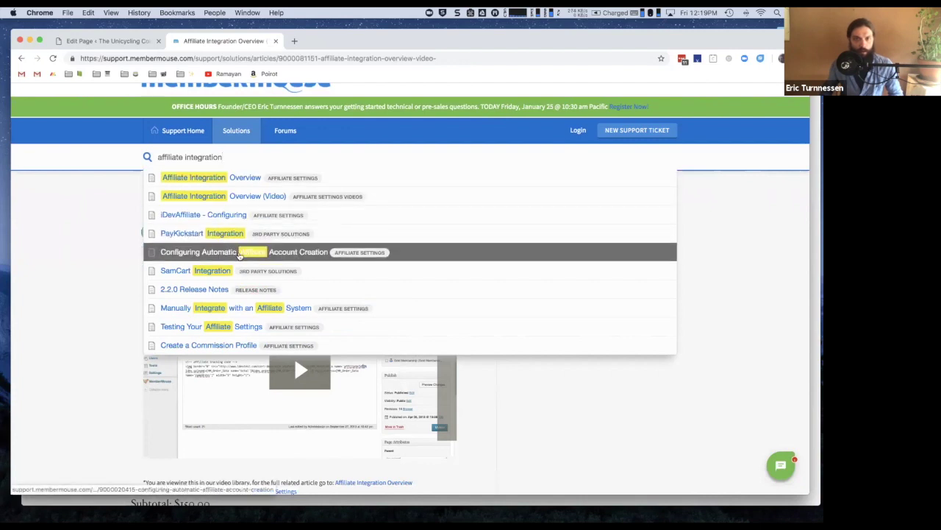
left_click(239, 253)
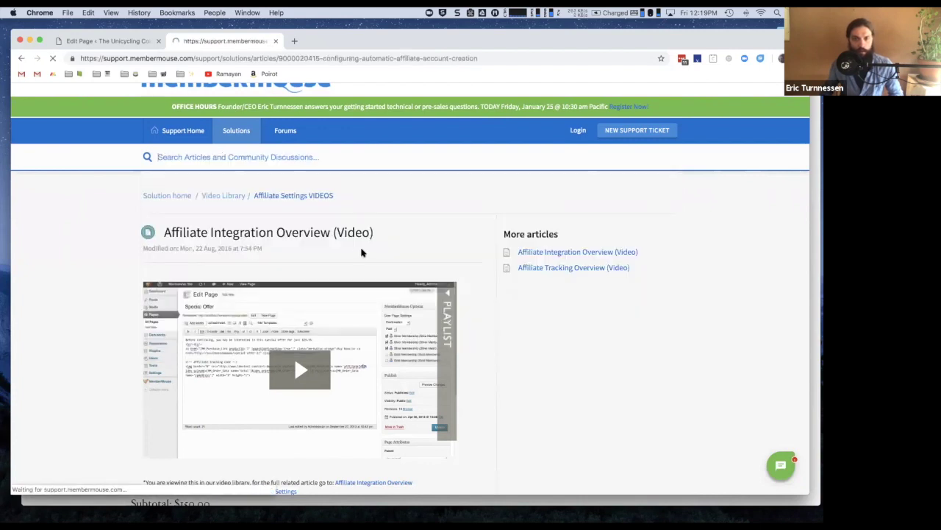
scroll(364, 252, "down", 5)
scroll(375, 254, "up", 3)
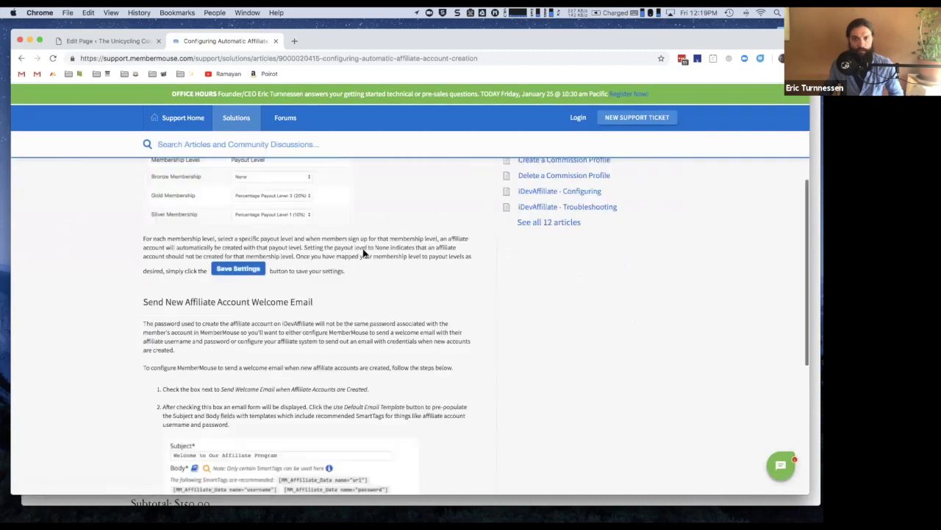
scroll(517, 248, "up", 1)
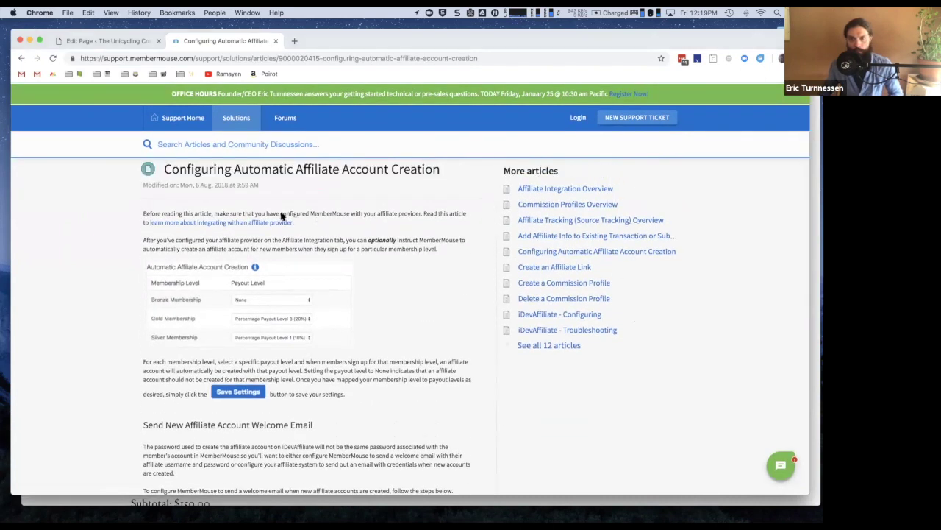
scroll(550, 266, "up", 1)
- Open 'Create an Affiliate Link', then browse all 12 Affiliate Settings articles
left_click(553, 274)
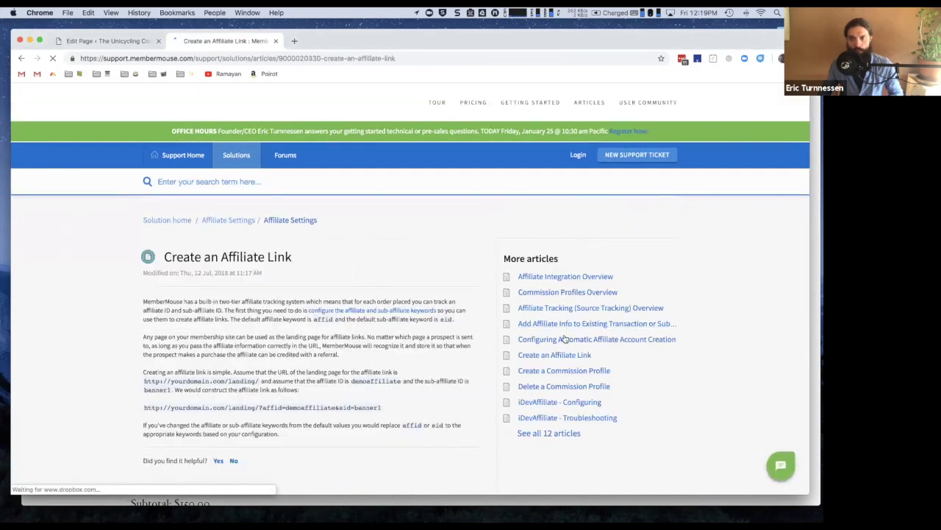
left_click(565, 435)
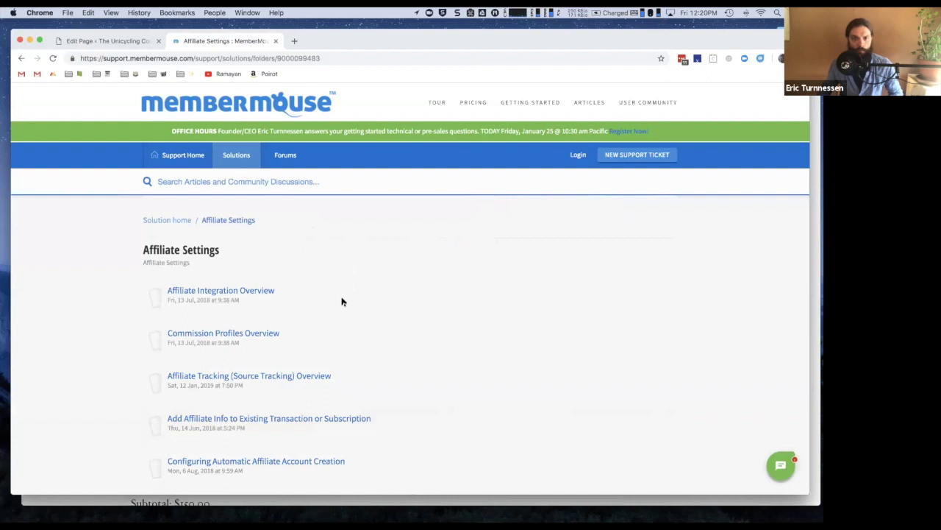
scroll(342, 302, "down", 5)
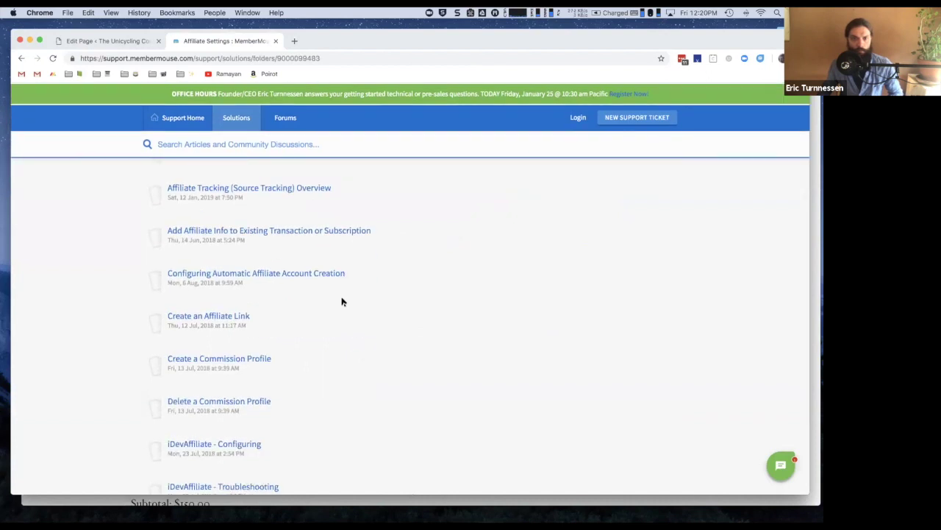
scroll(342, 301, "down", 2)
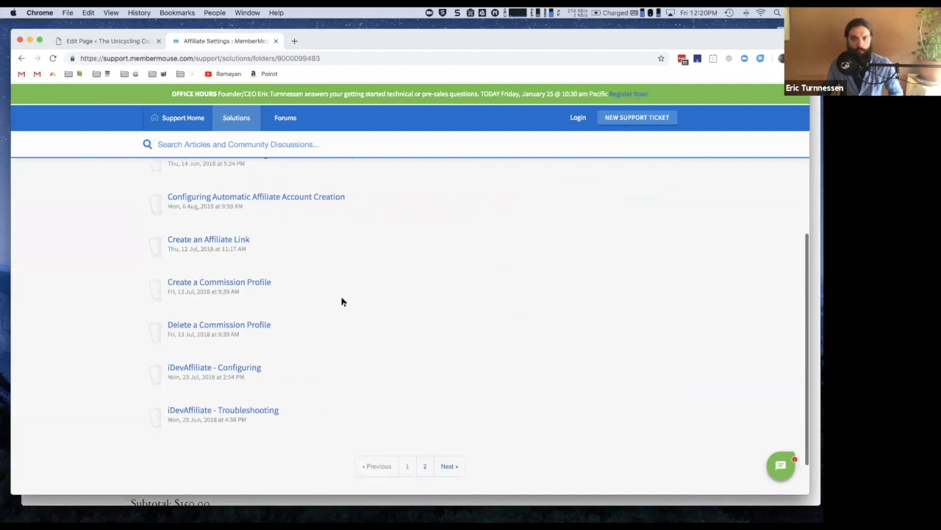
scroll(343, 300, "up", 7)
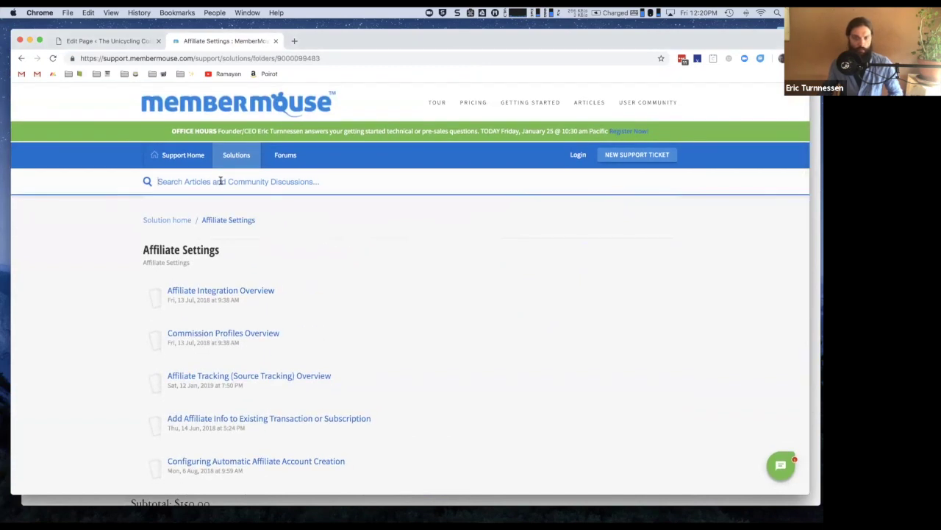
left_click(220, 181)
- Search 'affiliate third party' and scroll the Manually Integrate with an Affiliate System article to its tracking-code example
type("affiliate")
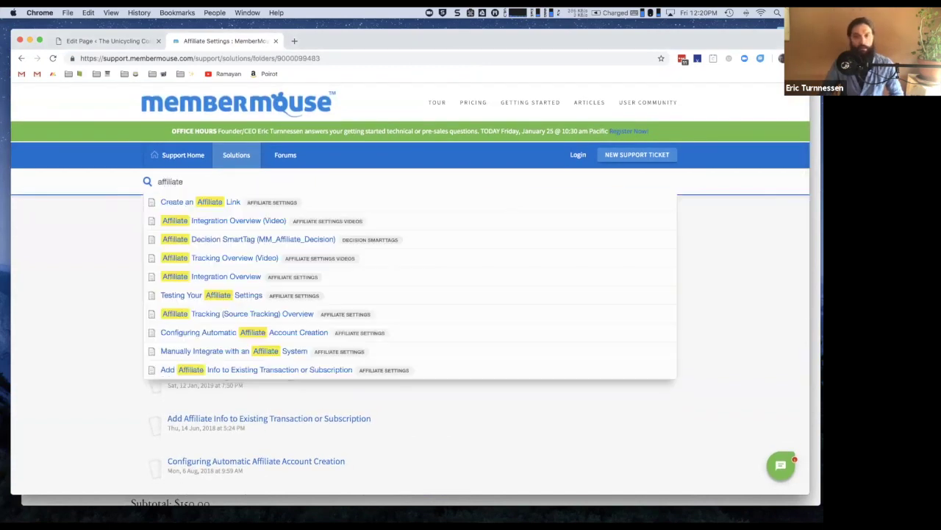
type(" third party")
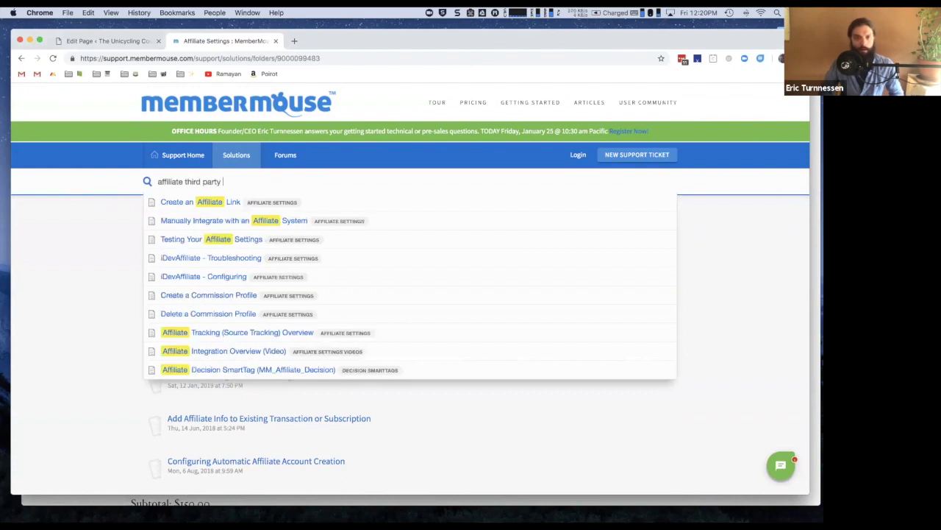
left_click(234, 220)
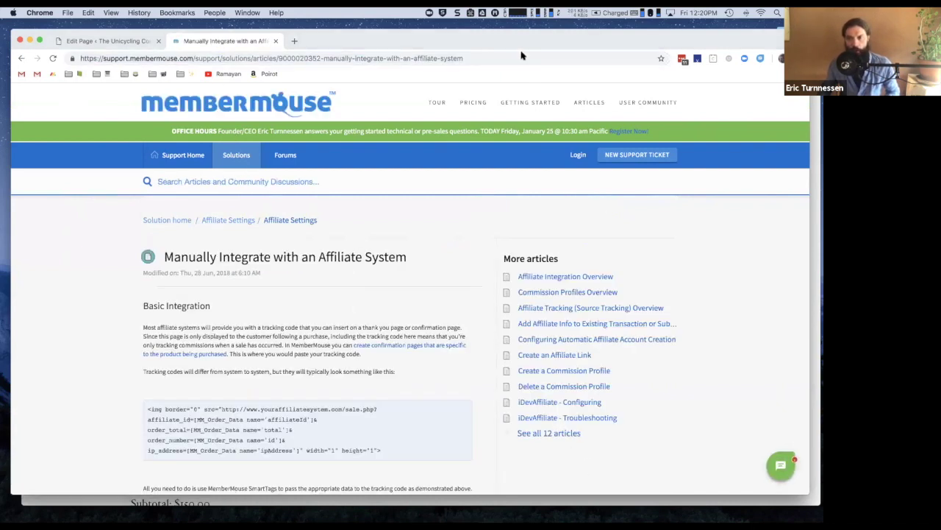
left_click(545, 37)
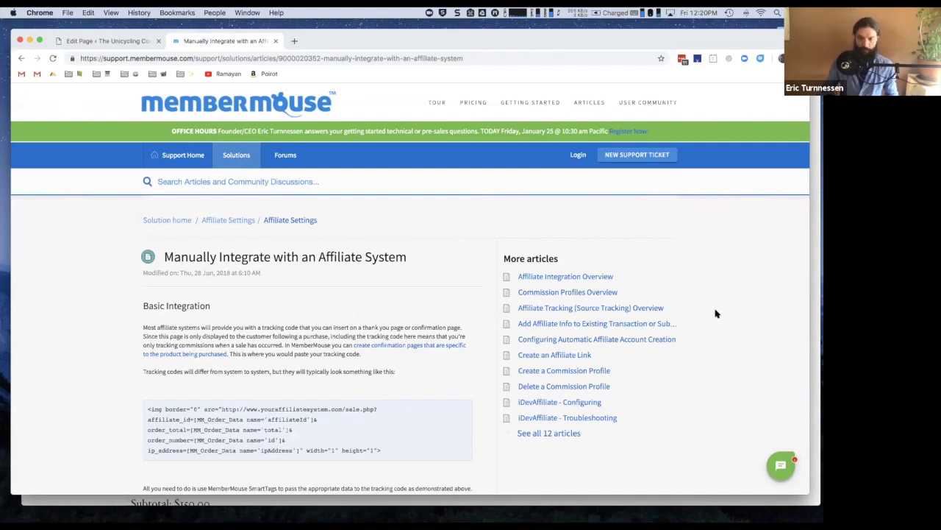
scroll(391, 284, "down", 1)
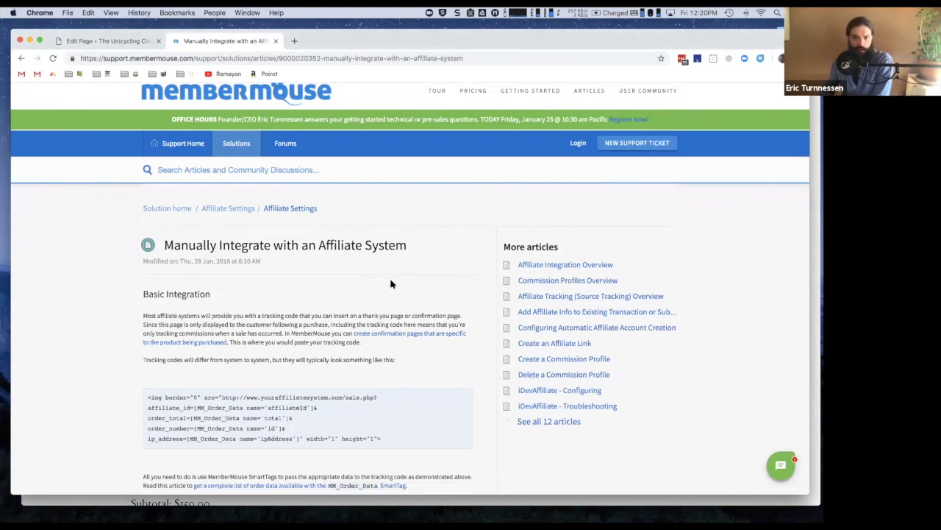
scroll(391, 283, "down", 5)
scroll(391, 284, "up", 2)
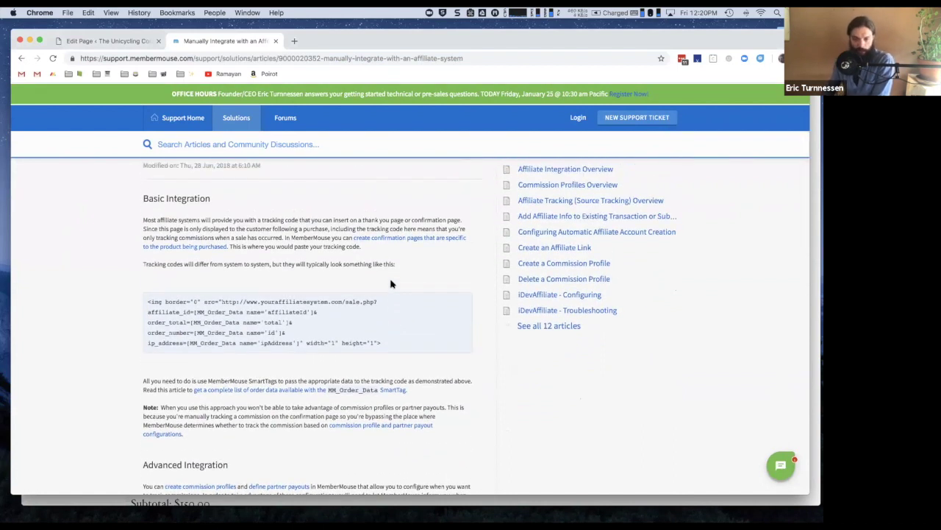
scroll(390, 284, "down", 5)
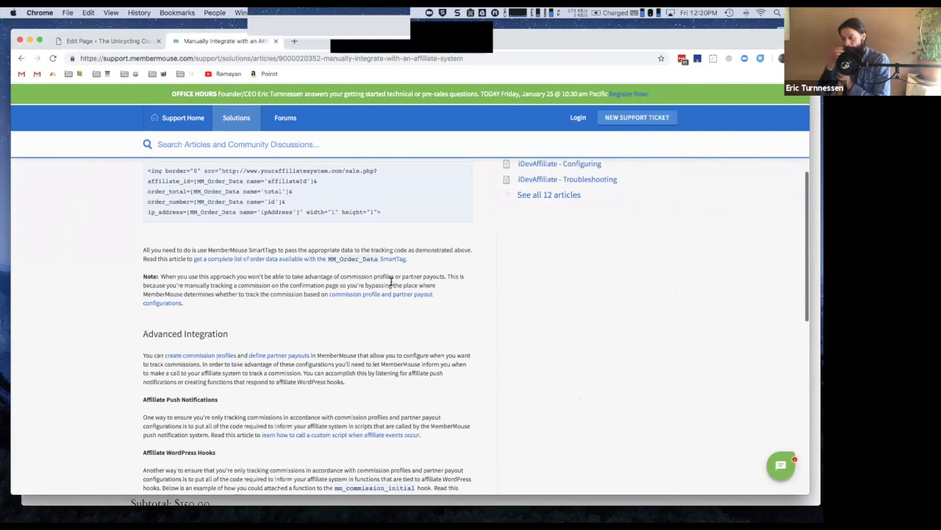